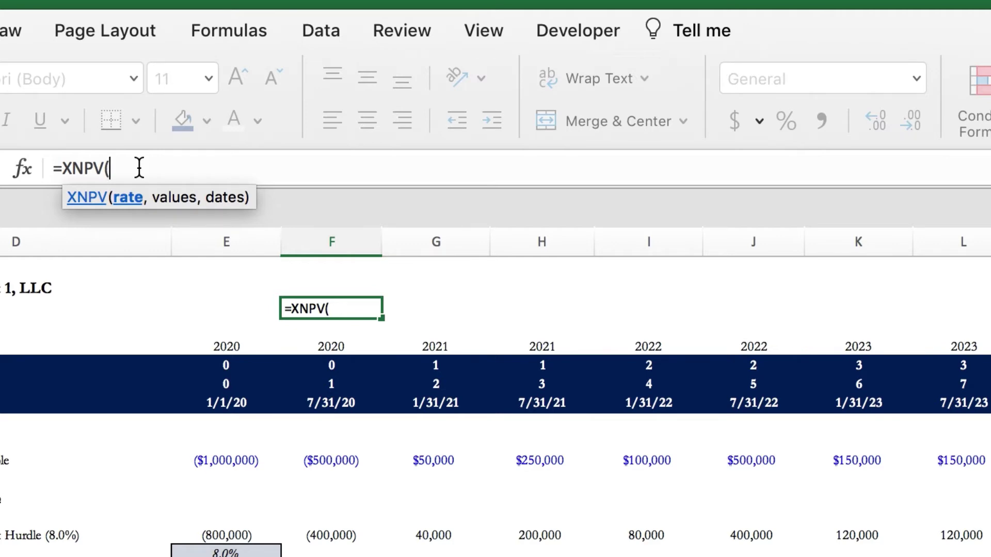
Step: Add two empty argument separators to =XNPV( in F3, stepping through rate, values and dates
text(,)
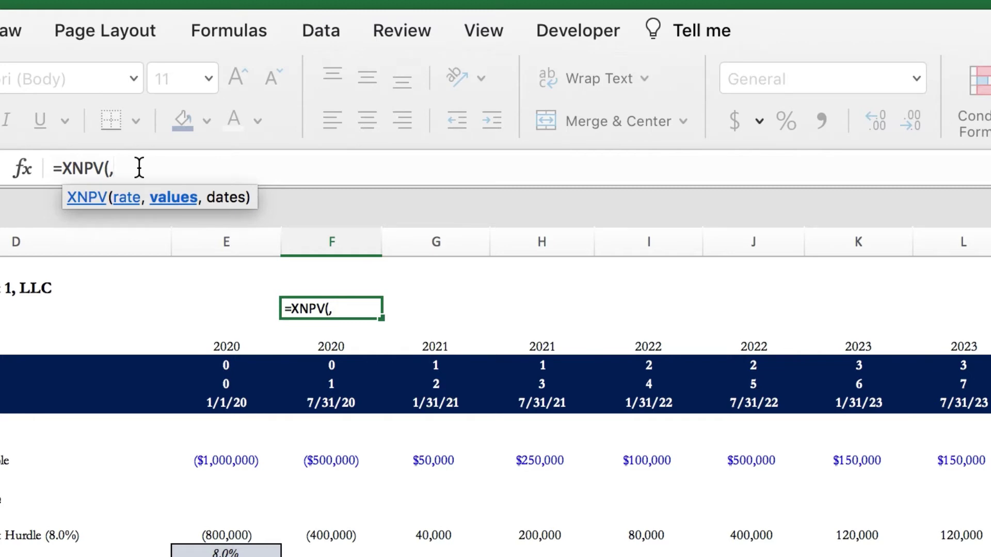
text(,)
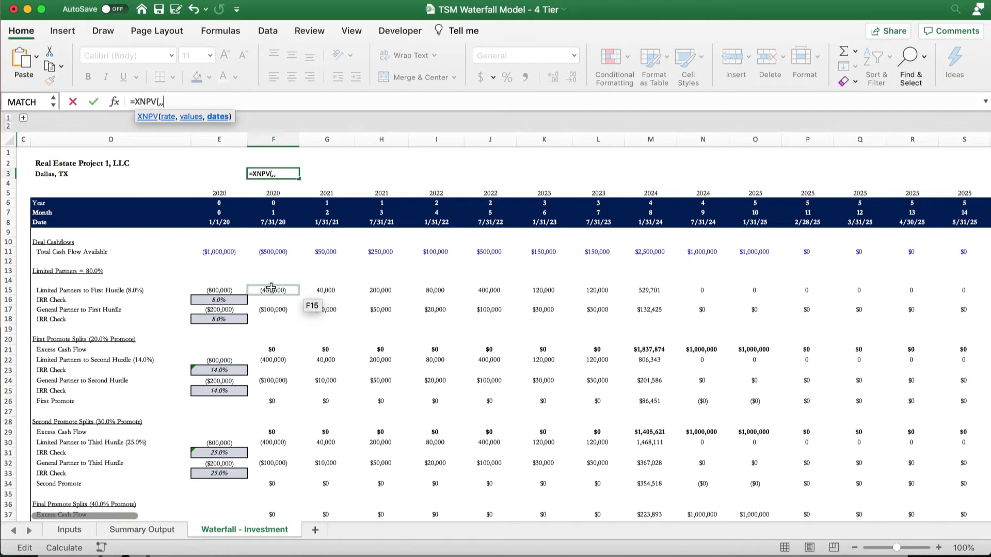
Step: Cancel the unfinished XNPV in F3 and review the formulas in E15 and E8
key(Escape)
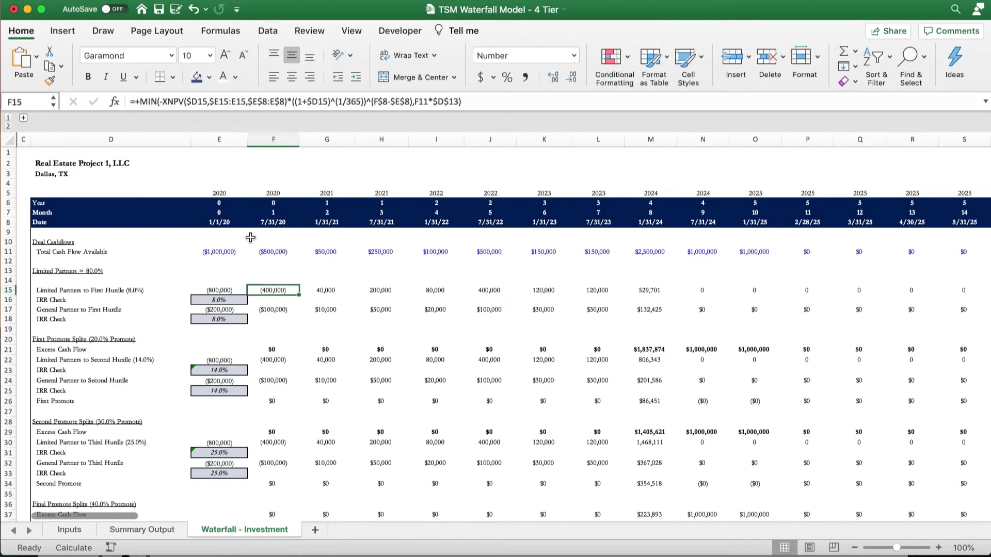
click(214, 290)
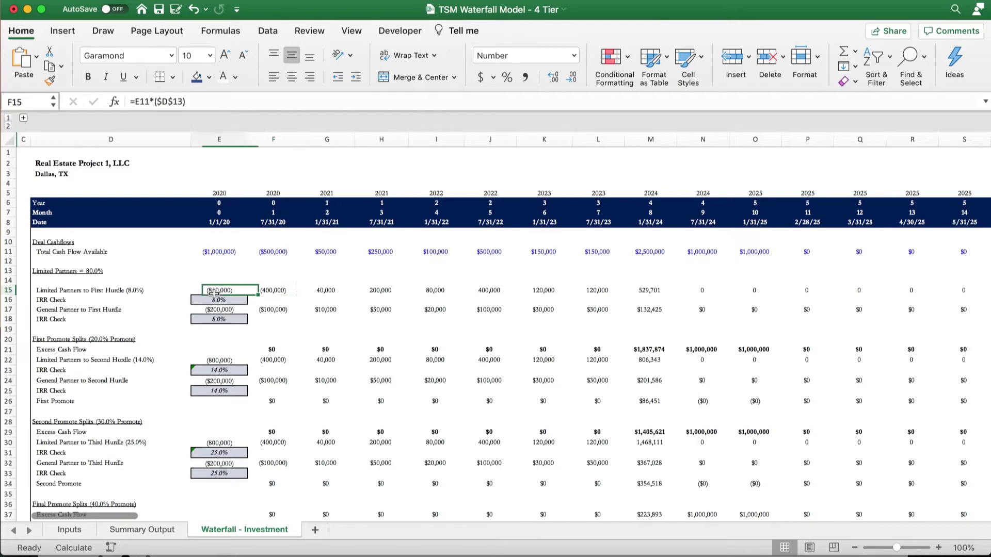
click(215, 224)
scroll(355, 257, right, 3)
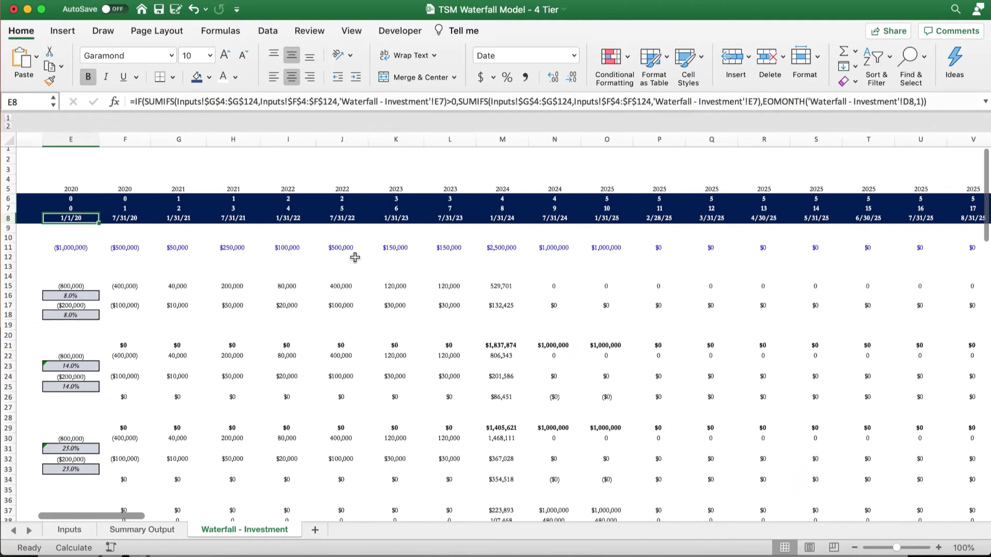
scroll(355, 258, left, 2)
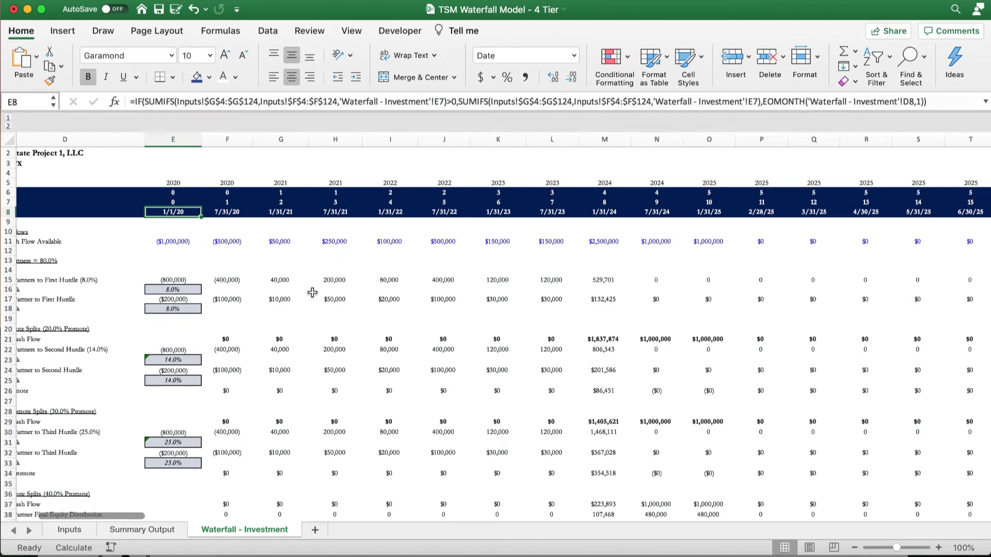
scroll(305, 291, left, 2)
scroll(304, 291, up, 1)
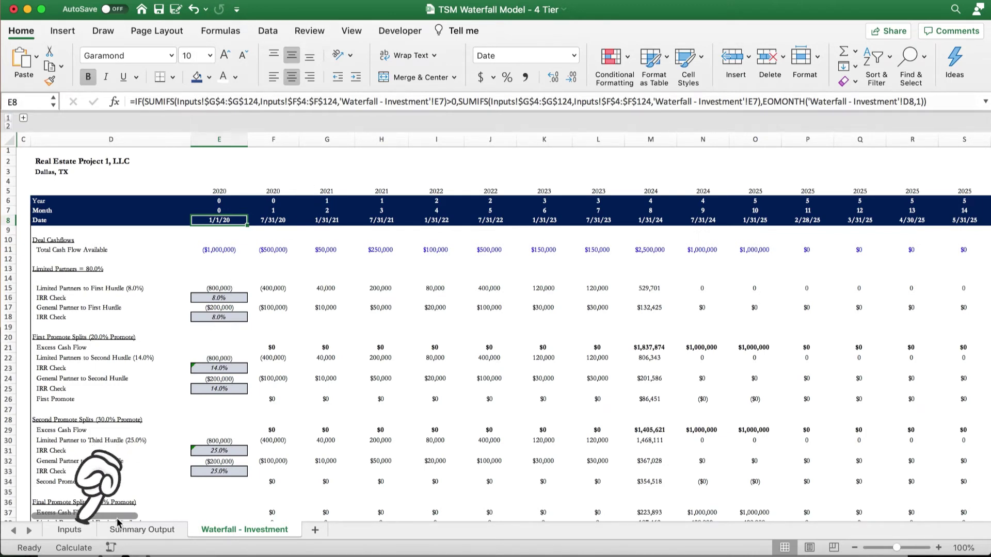
Step: Confirm the Inputs sheet's 80% Limited Partner and 20% General Partner shares, then check D15's hurdle label
click(70, 530)
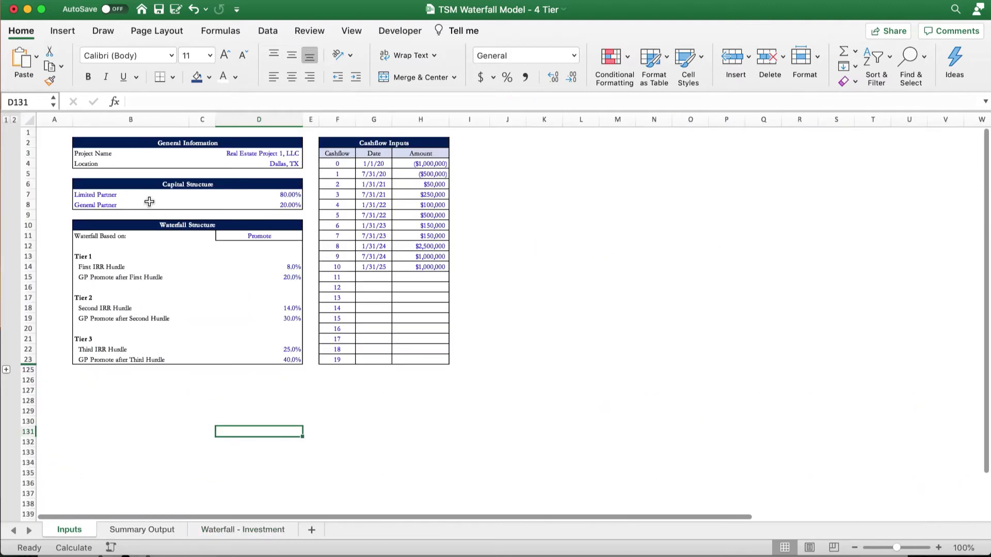
click(127, 194)
click(279, 194)
click(104, 204)
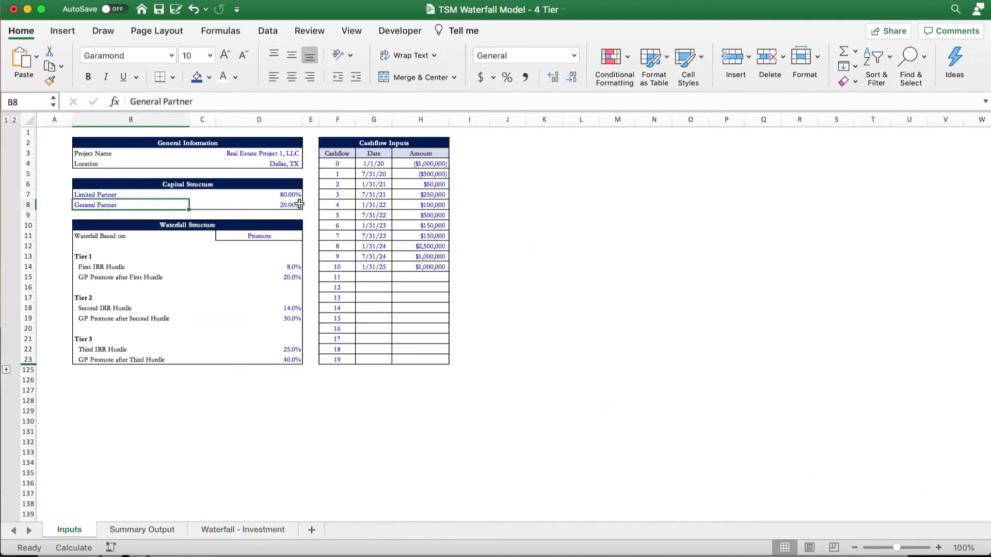
click(292, 205)
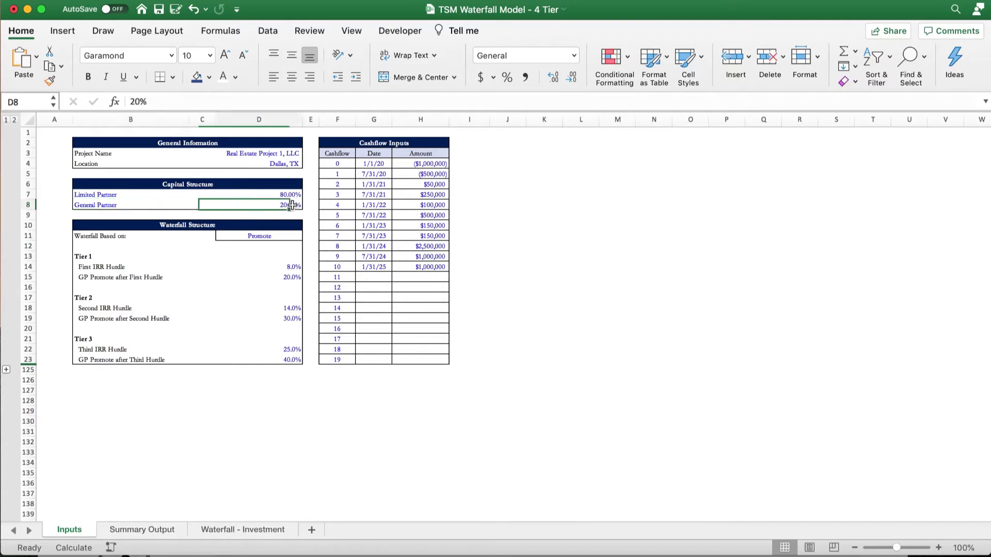
click(247, 529)
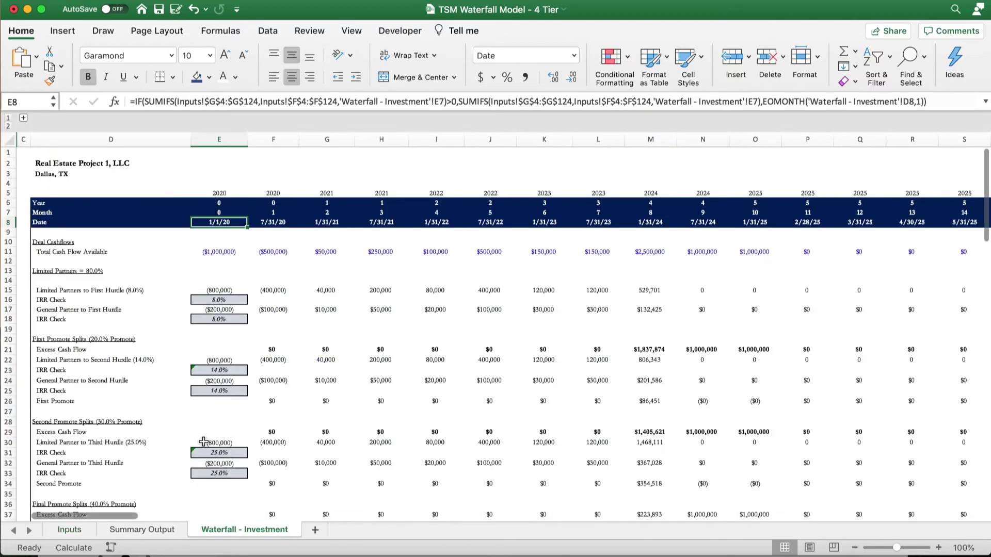
click(94, 291)
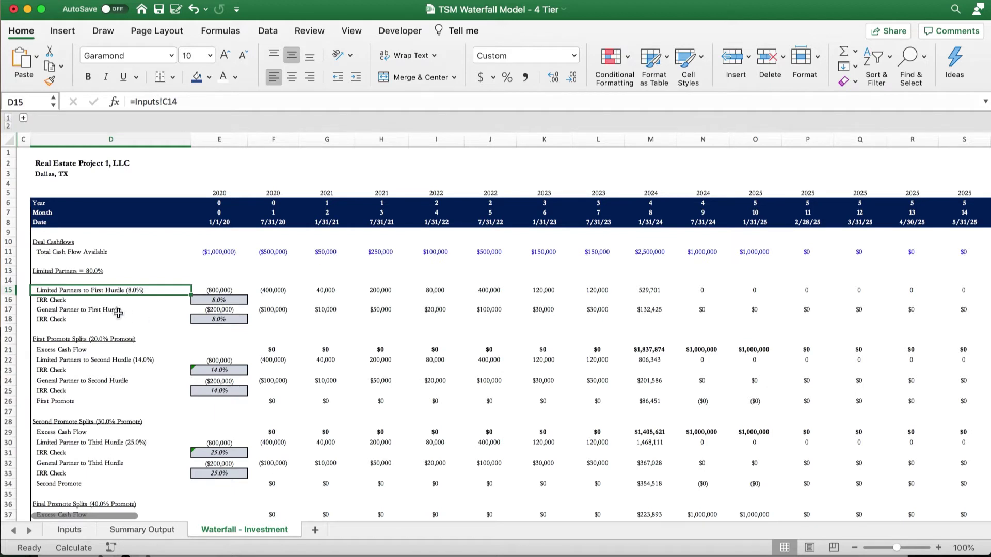
click(265, 290)
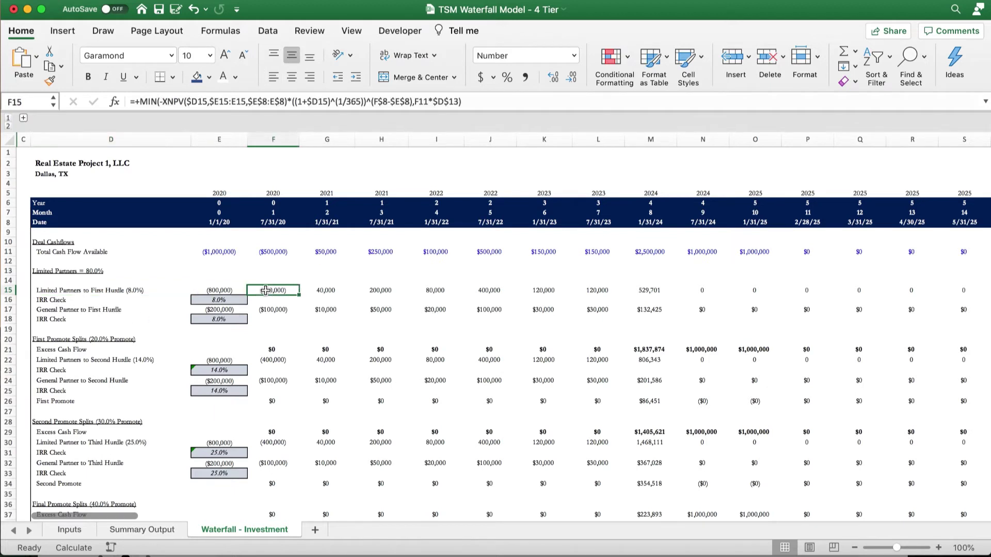
click(215, 101)
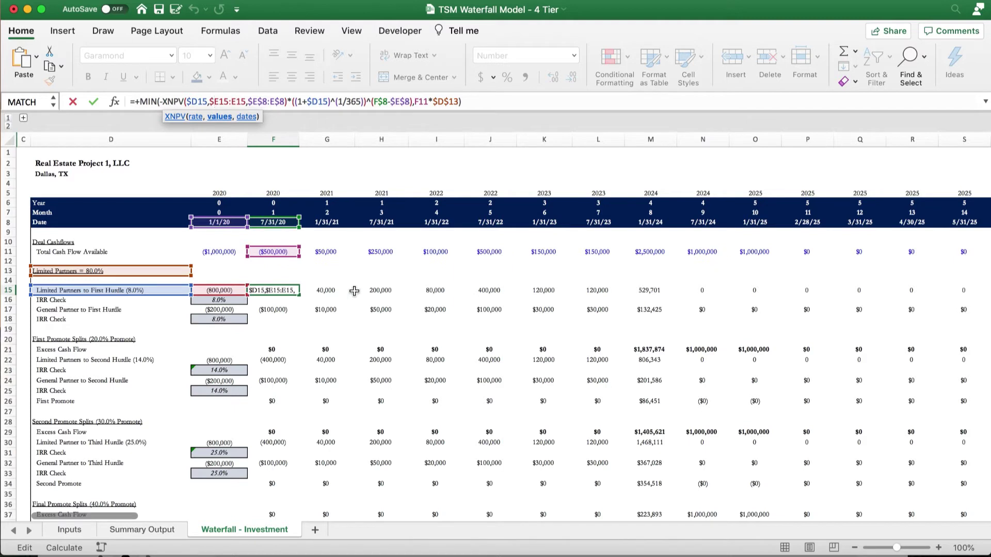
key(Return)
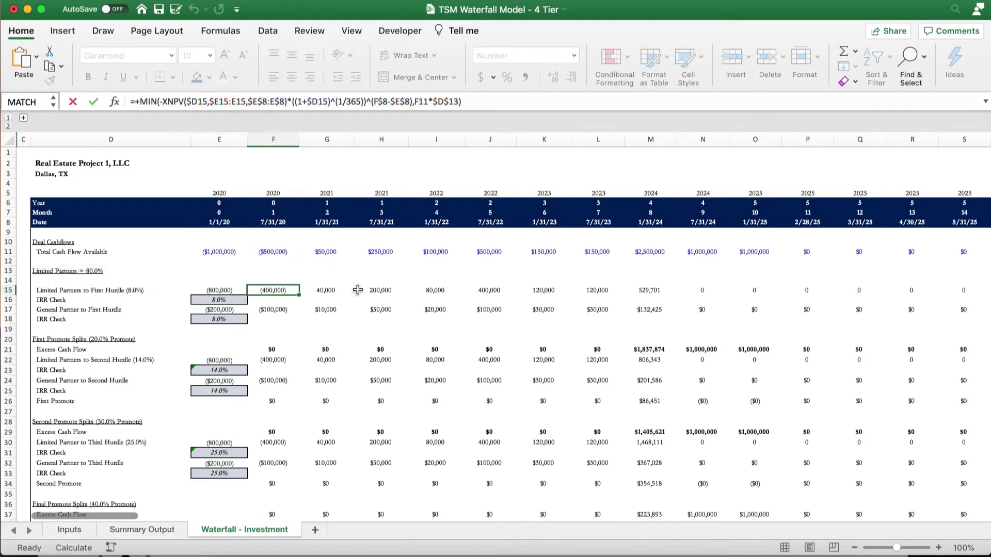
click(340, 290)
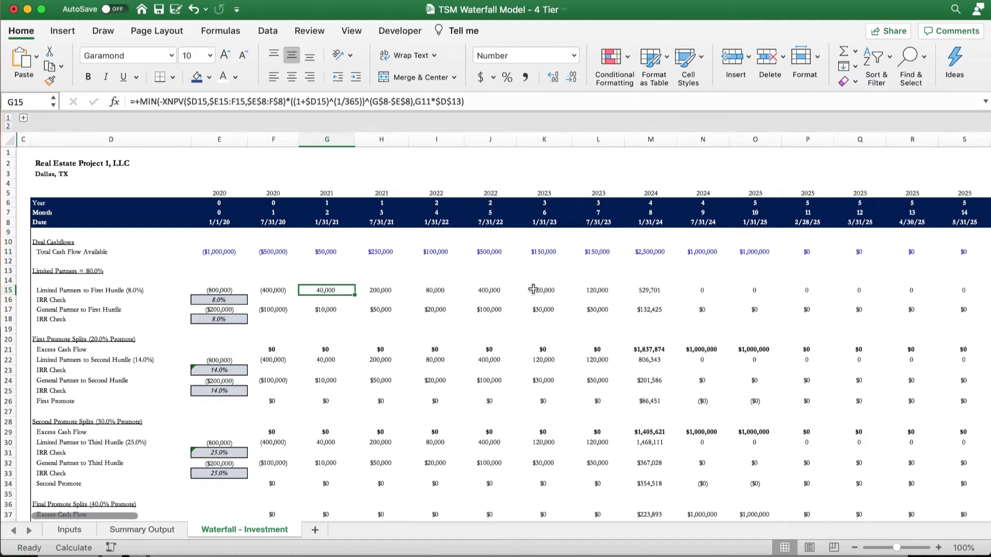
click(649, 289)
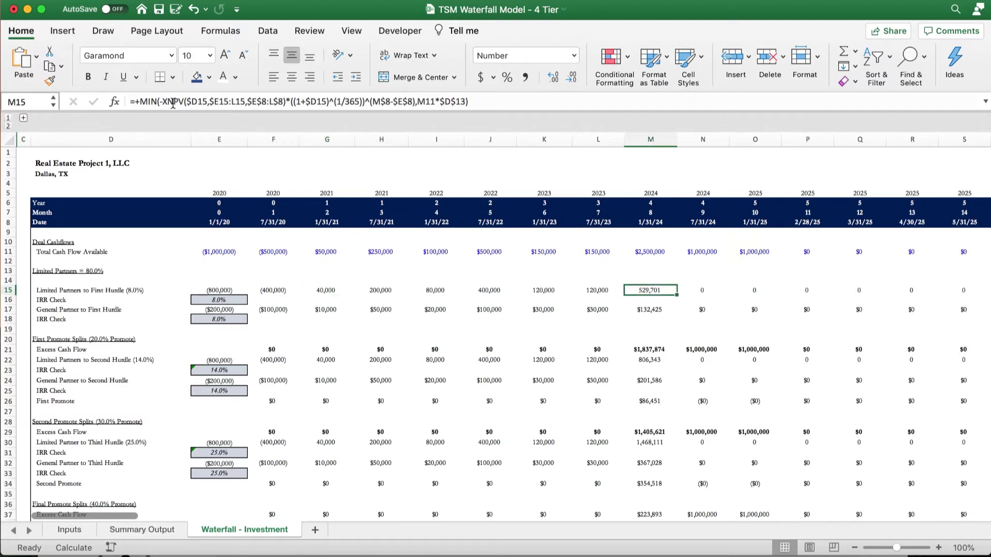
click(156, 102)
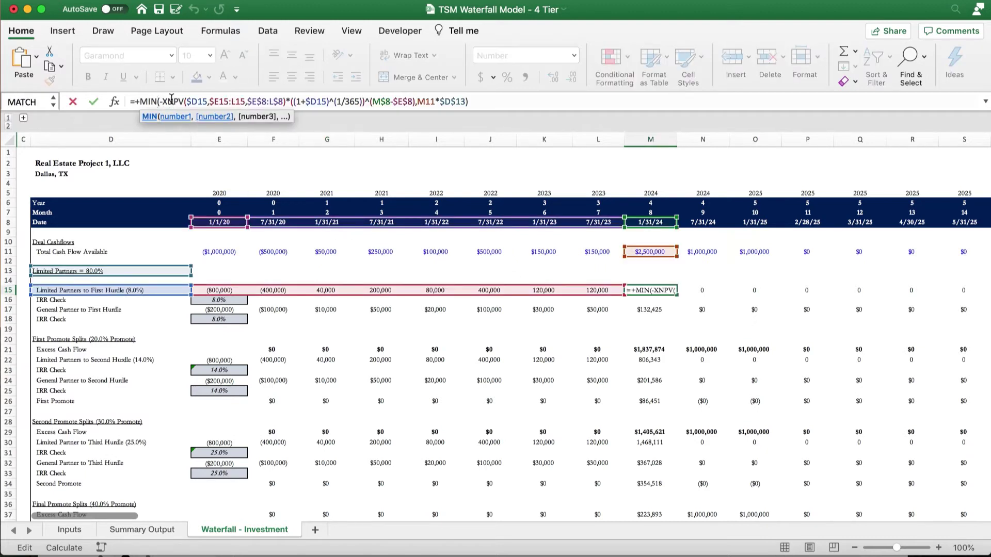
click(178, 101)
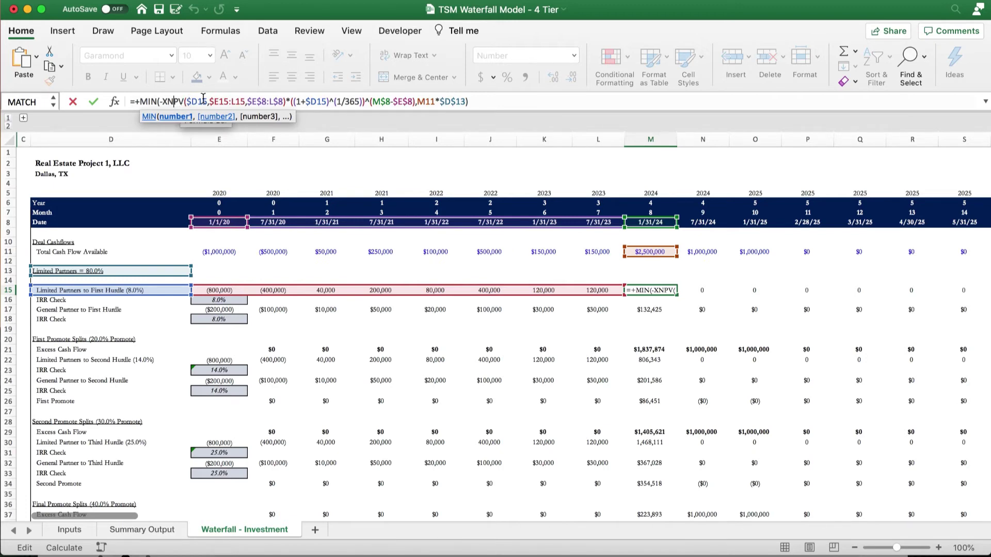
click(202, 102)
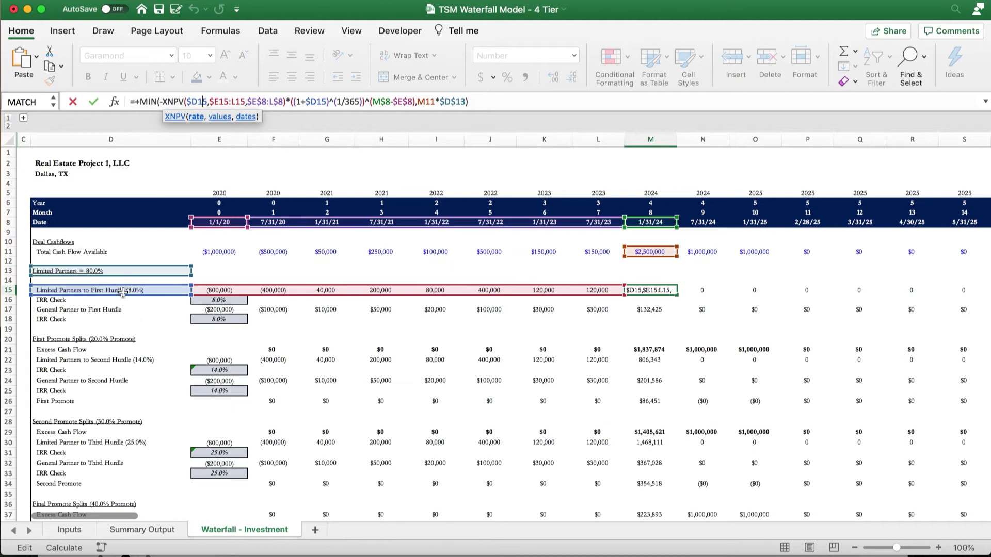
key(Right)
key(Right)
key(Right)
key(Right)
key(Right)
drag(292, 101, 417, 104)
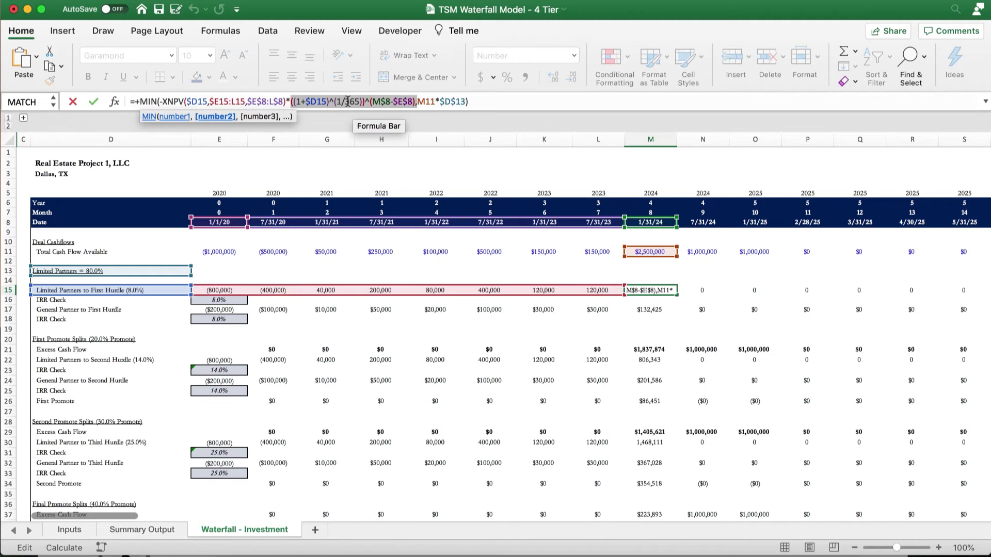
key(Escape)
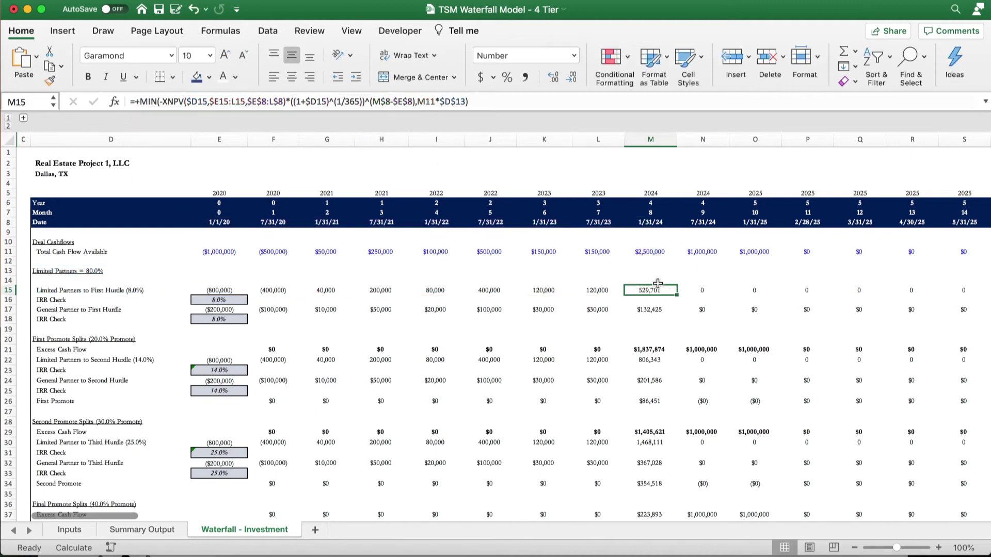
click(594, 290)
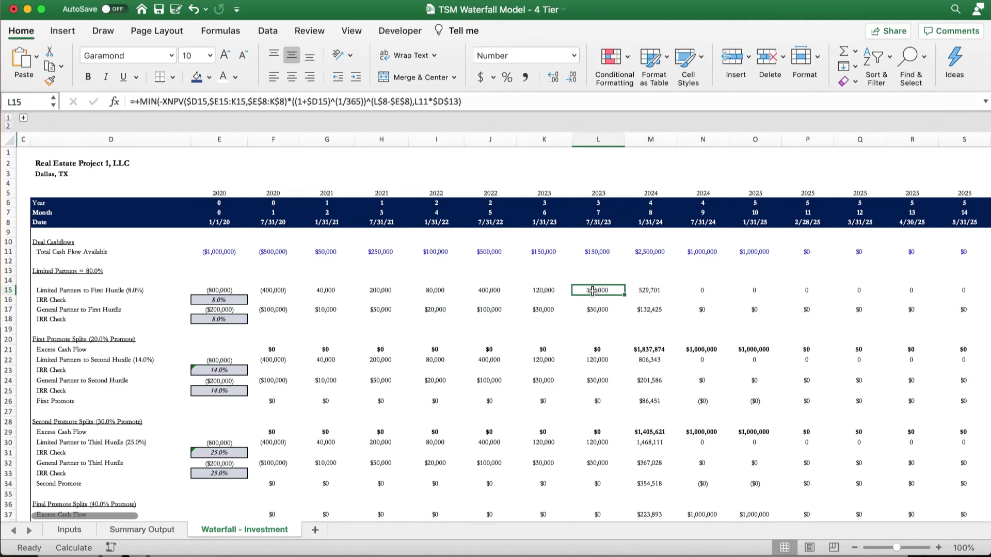
click(549, 291)
click(641, 291)
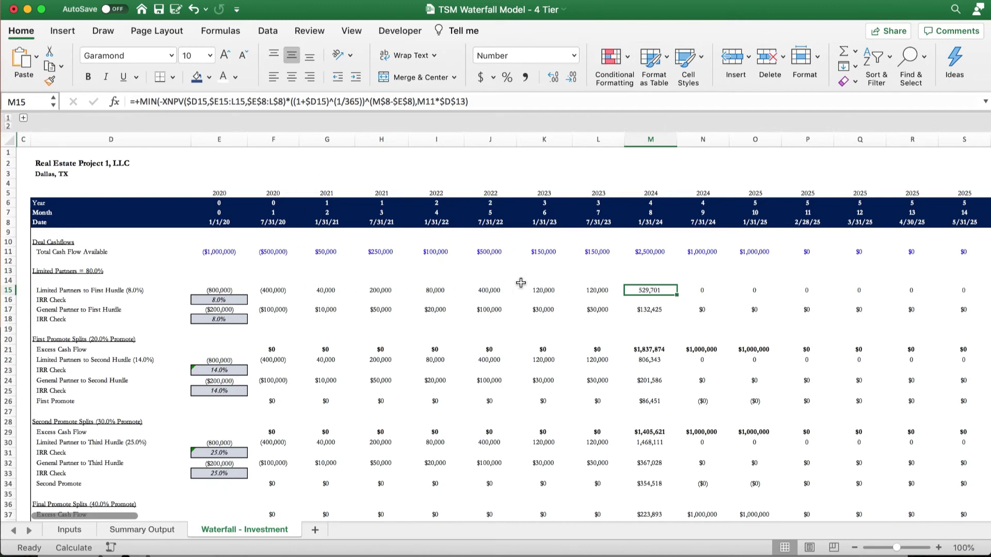
click(645, 252)
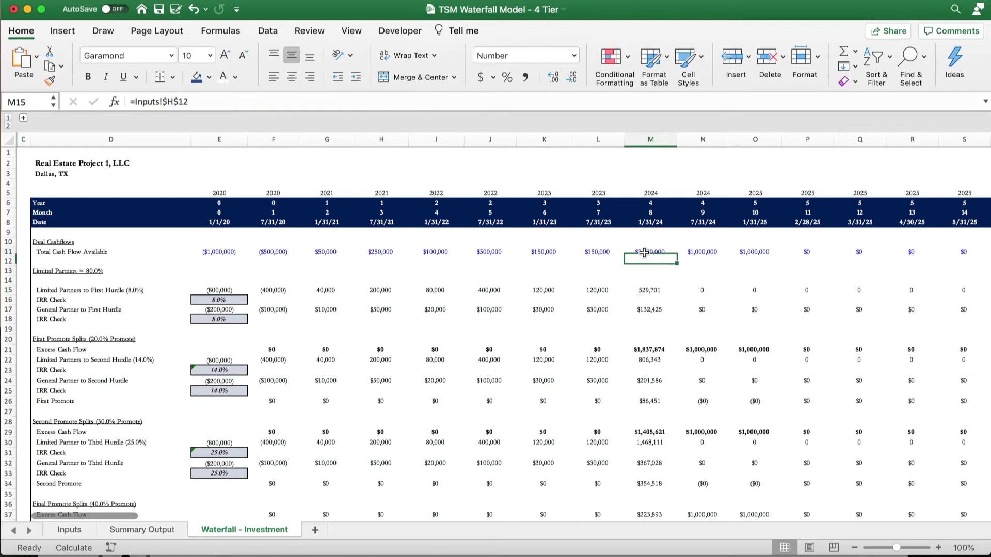
click(652, 291)
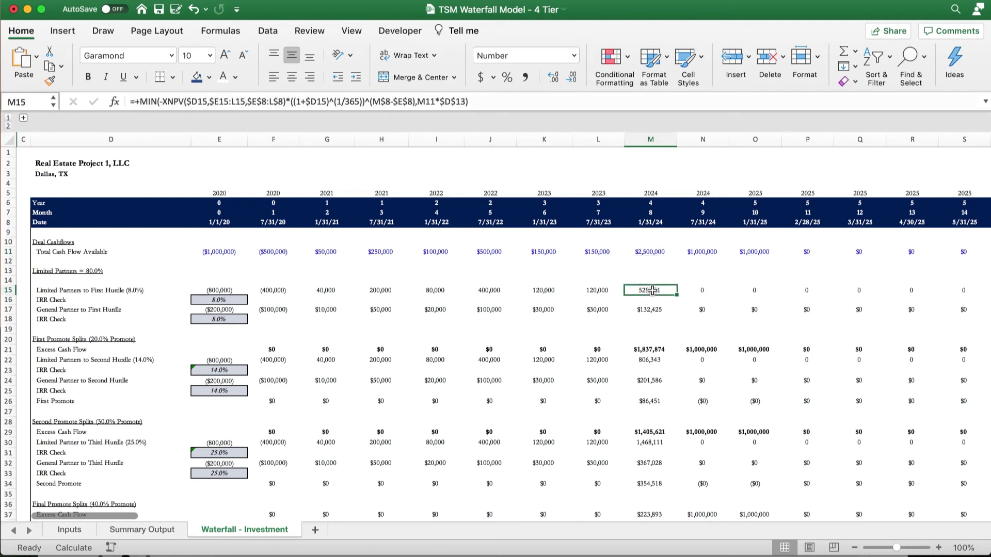
click(703, 291)
key(Right)
key(Right)
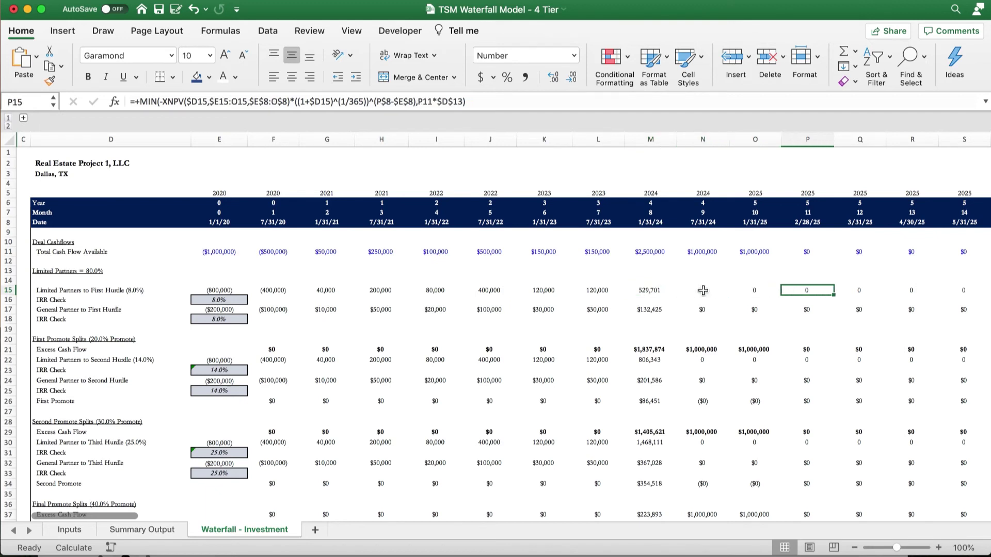
key(Left)
key(Left)
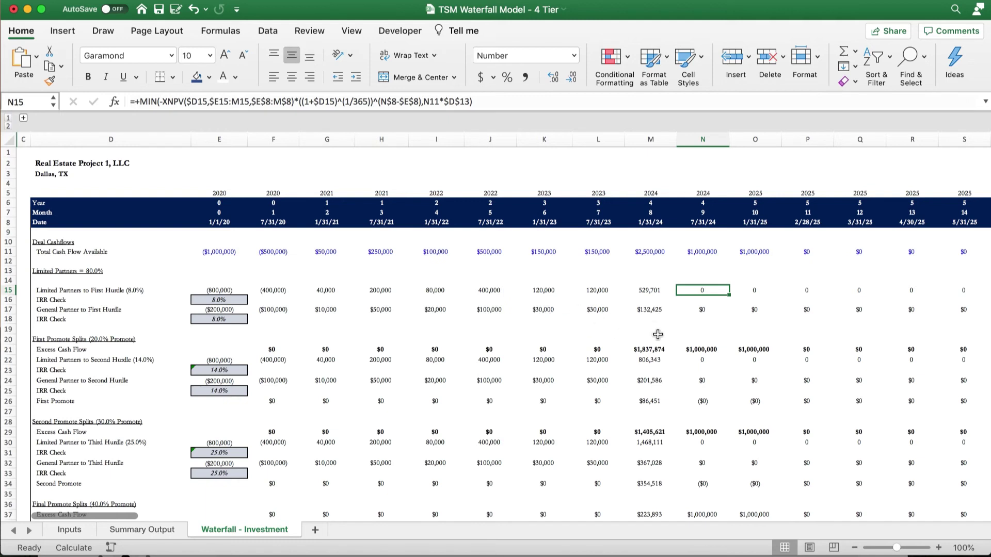
click(653, 363)
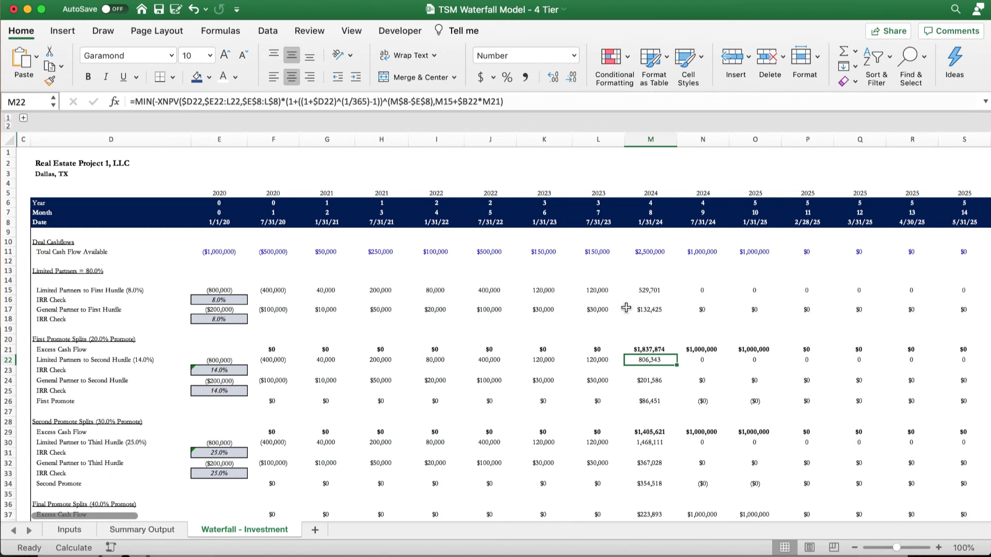
click(651, 290)
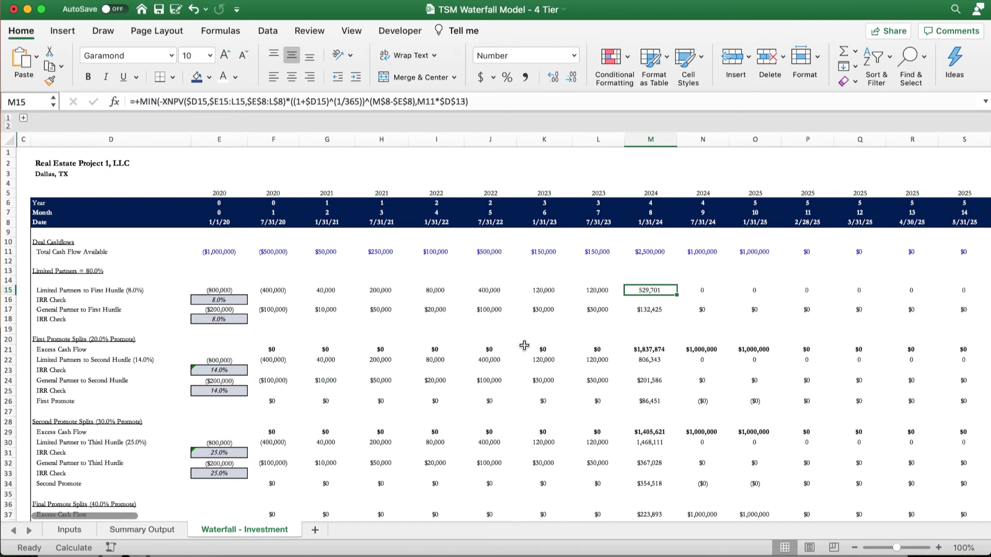
click(649, 349)
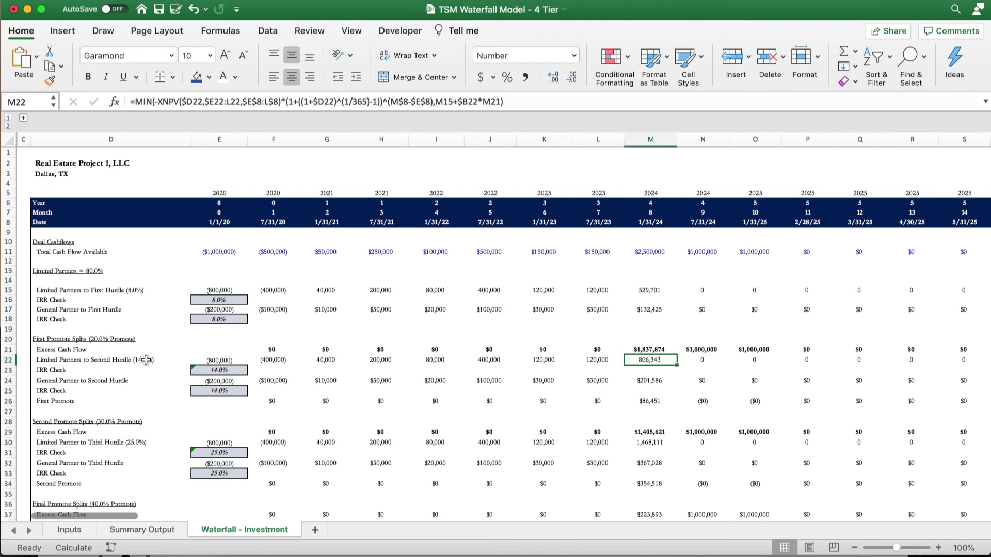
click(640, 443)
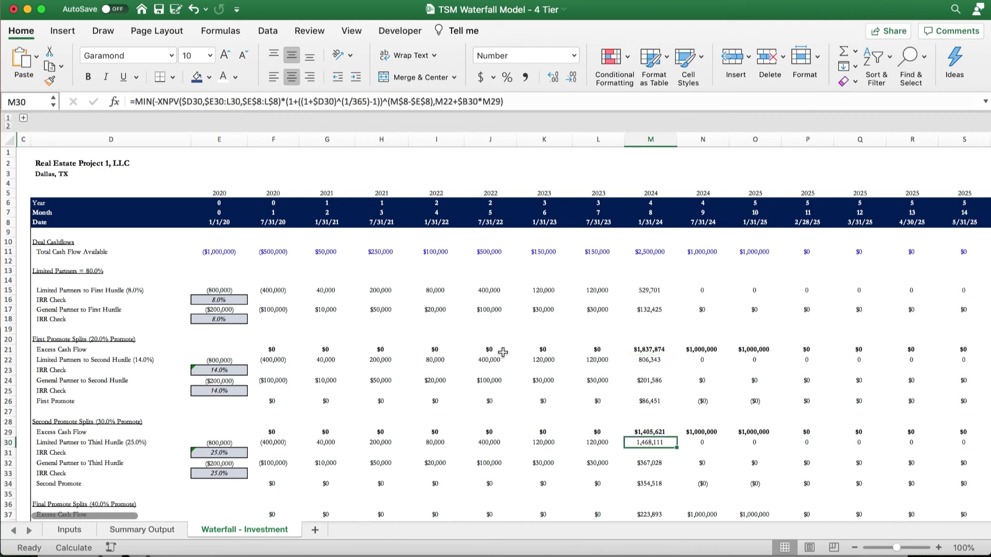
click(652, 359)
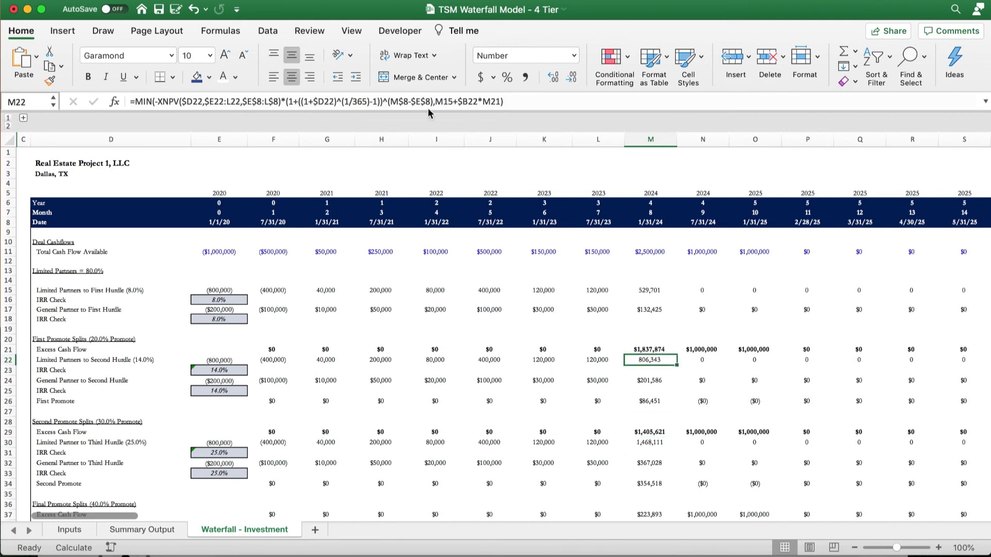